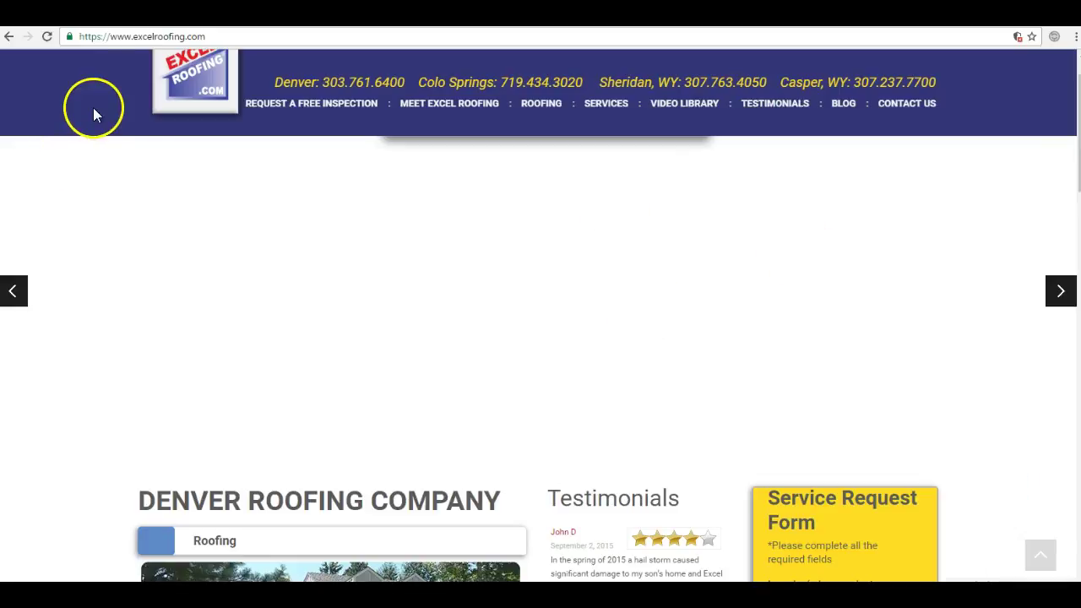
Step: Look through the Excel Roofing homepage, including its service sections and navigation links
scroll(328, 338, down, 10)
scroll(362, 354, down, 10)
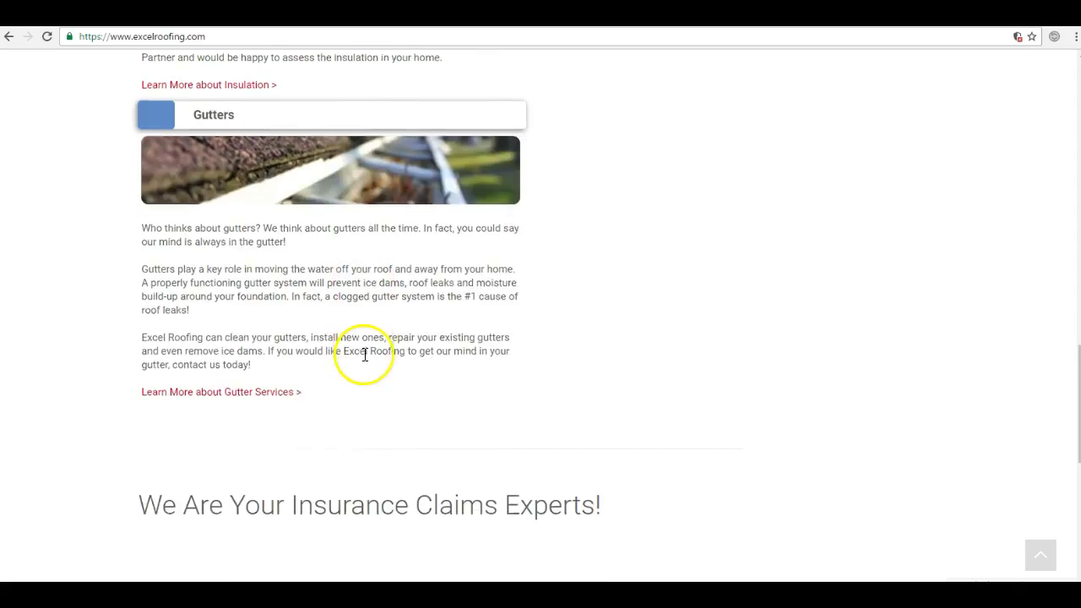
scroll(671, 355, up, 5)
scroll(673, 353, up, 15)
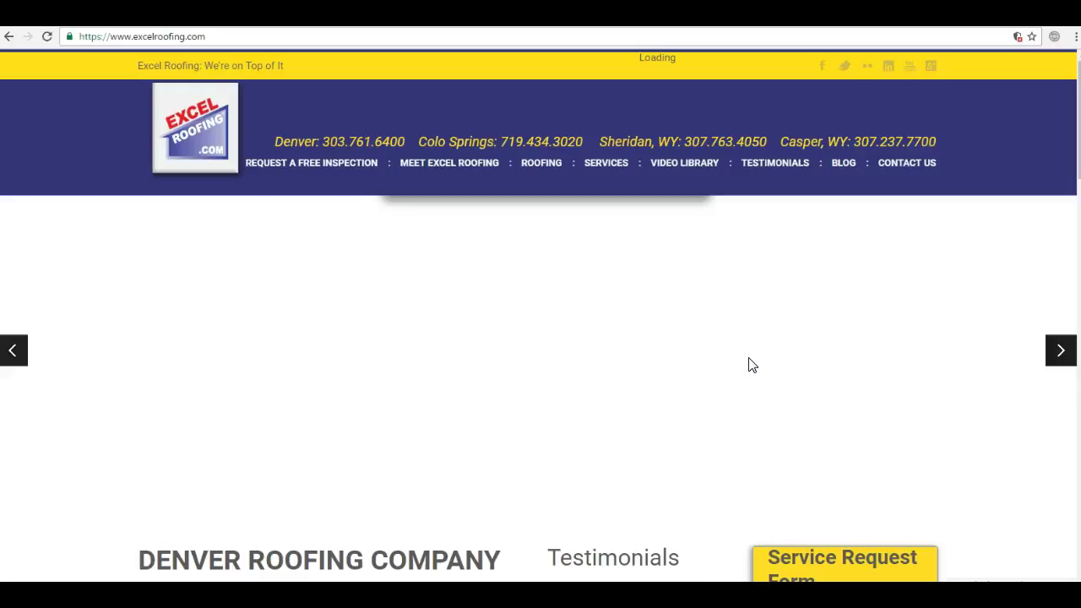
mouse_move(534, 178)
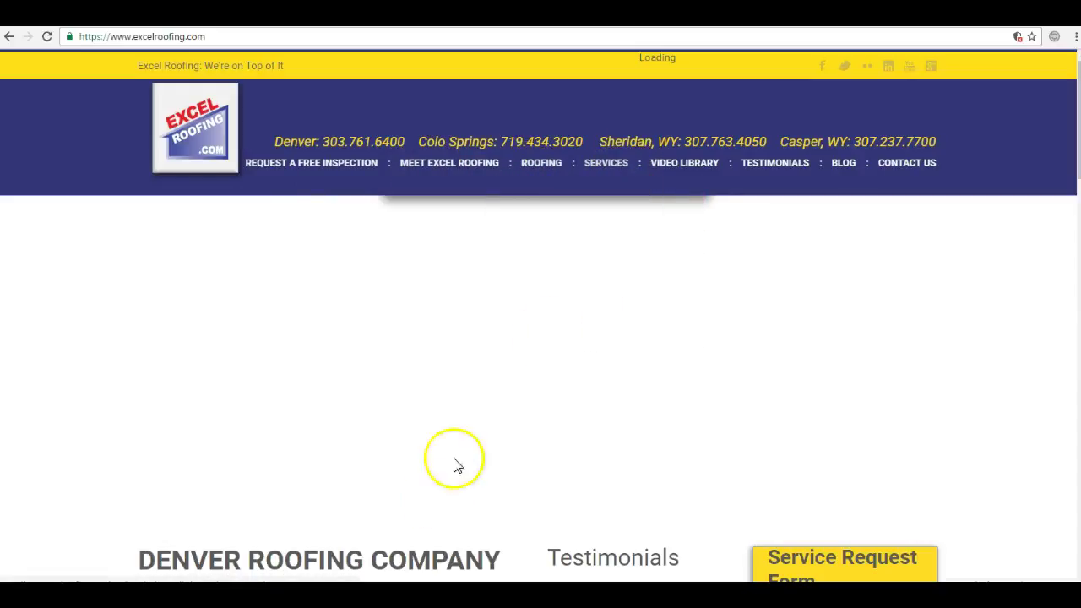
scroll(457, 465, down, 2)
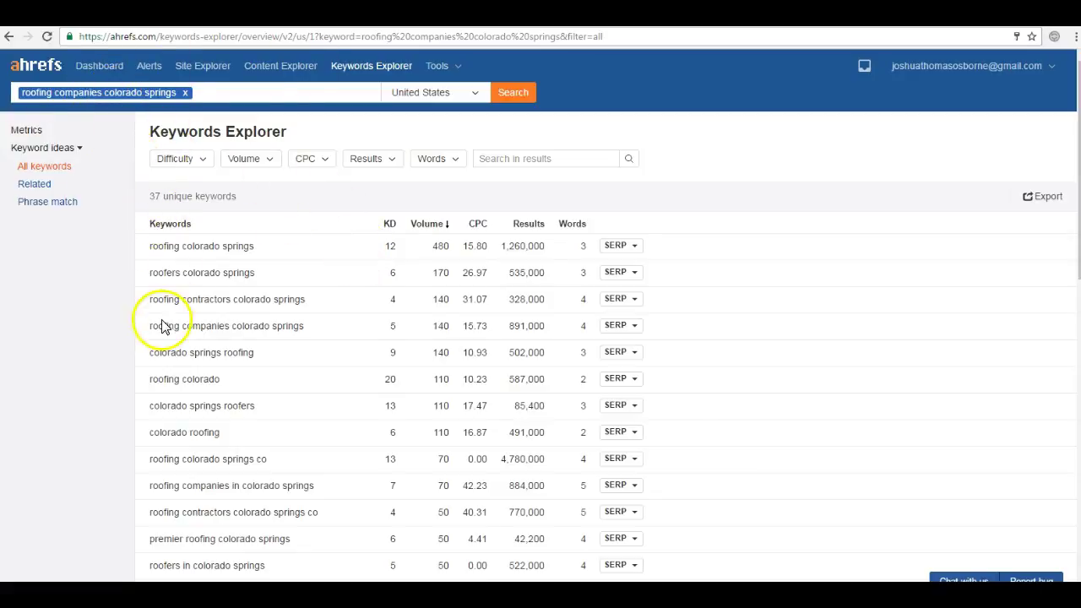
Step: Switch to Ahrefs Keywords Explorer and compare the search volumes of "roofing companies colorado springs" and "roofing colorado springs"
drag(154, 326, 451, 323)
click(426, 332)
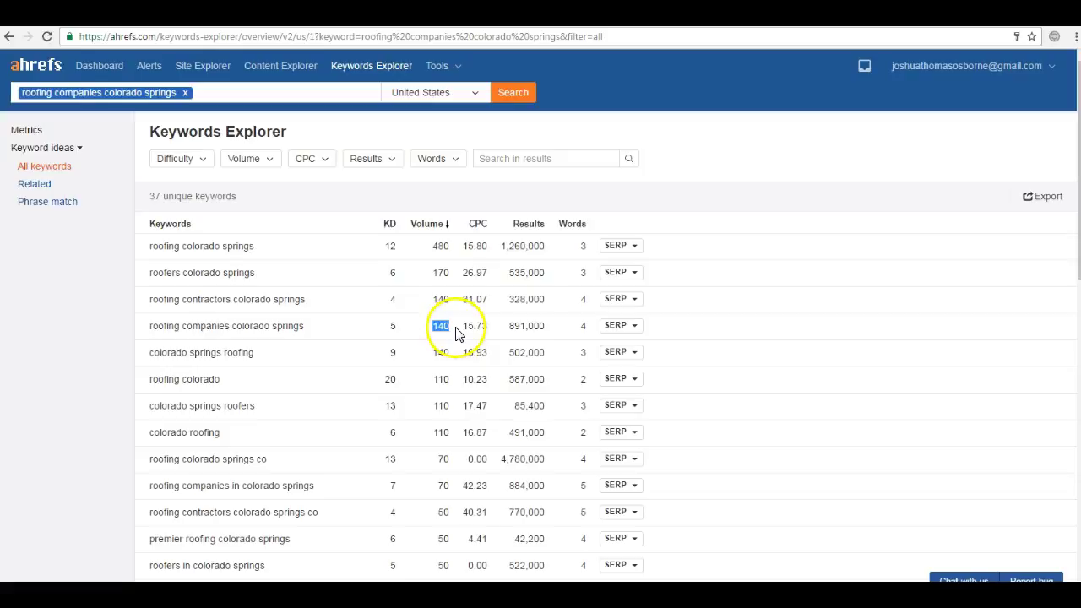
drag(167, 245, 259, 255)
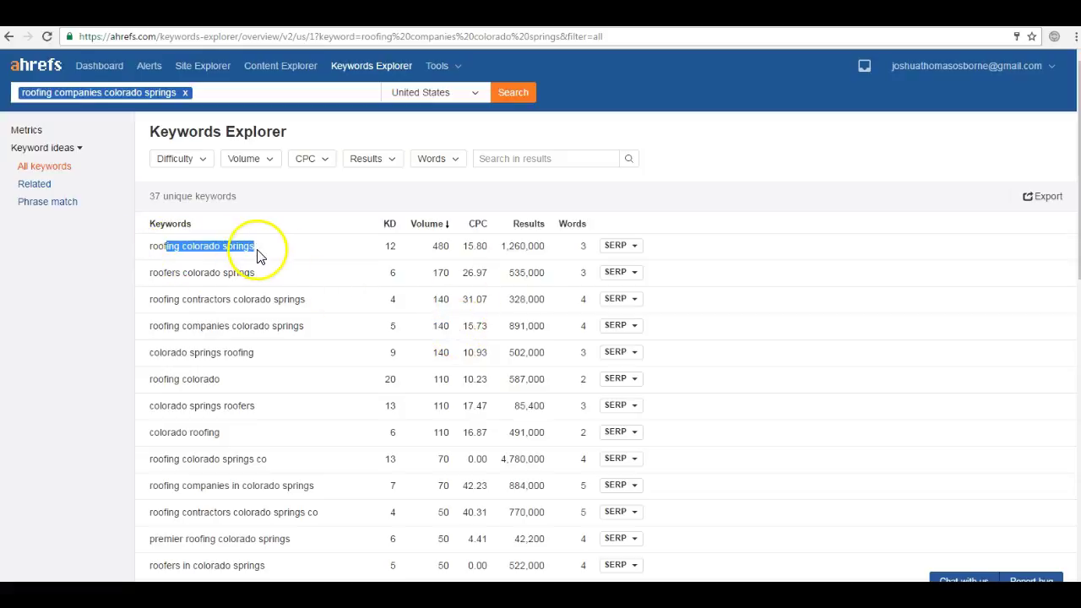
double_click(439, 246)
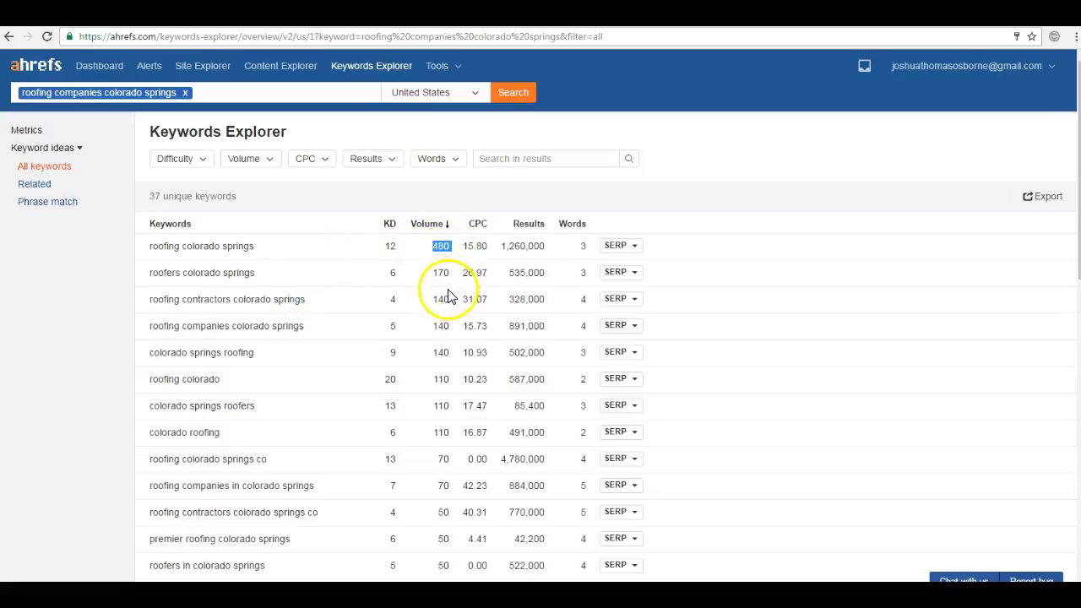
drag(302, 330, 220, 236)
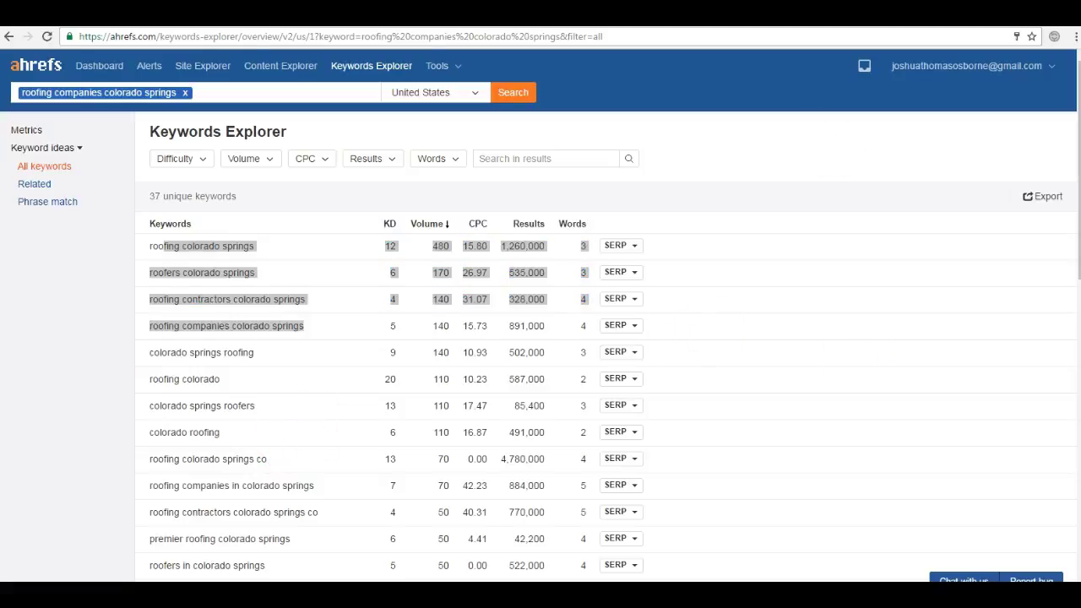
Step: Switch to the Google results for "roofing companies colorado springs" and examine the paid ads and the local map listings
scroll(374, 199, up, 4)
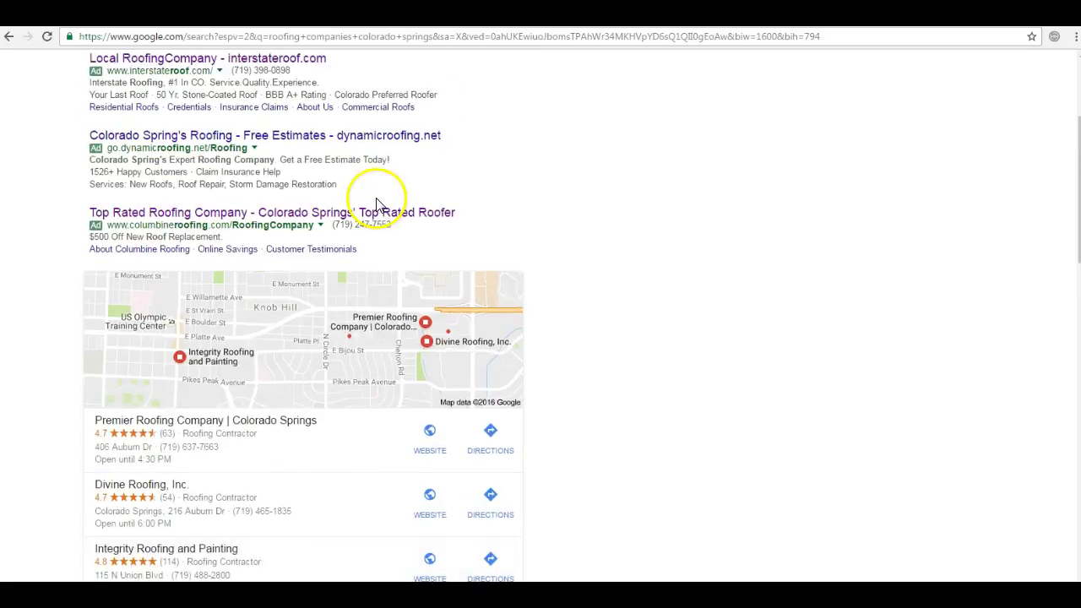
click(329, 458)
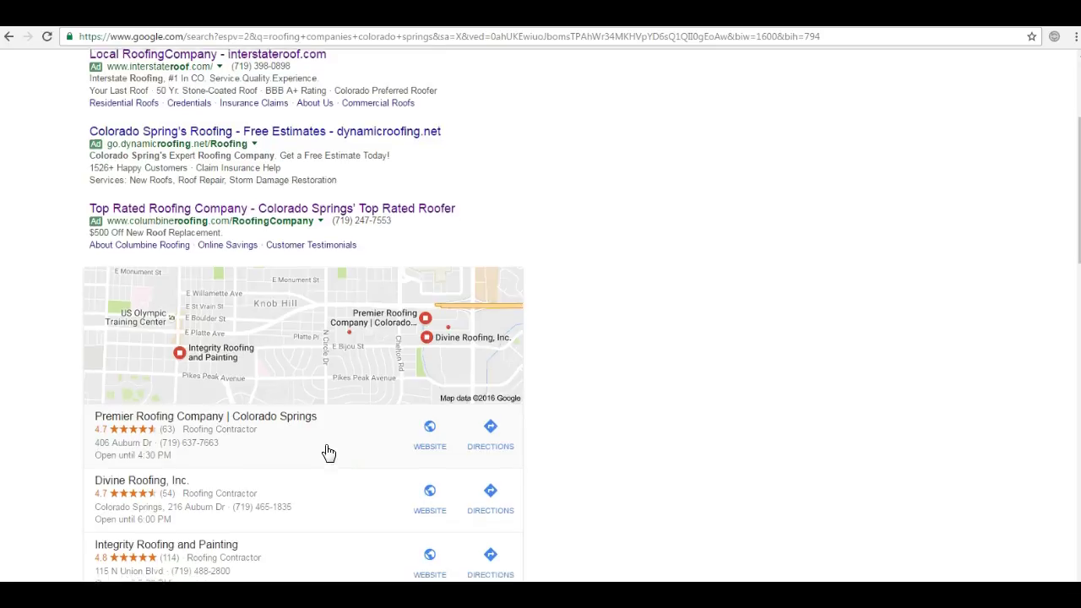
scroll(326, 451, down, 1)
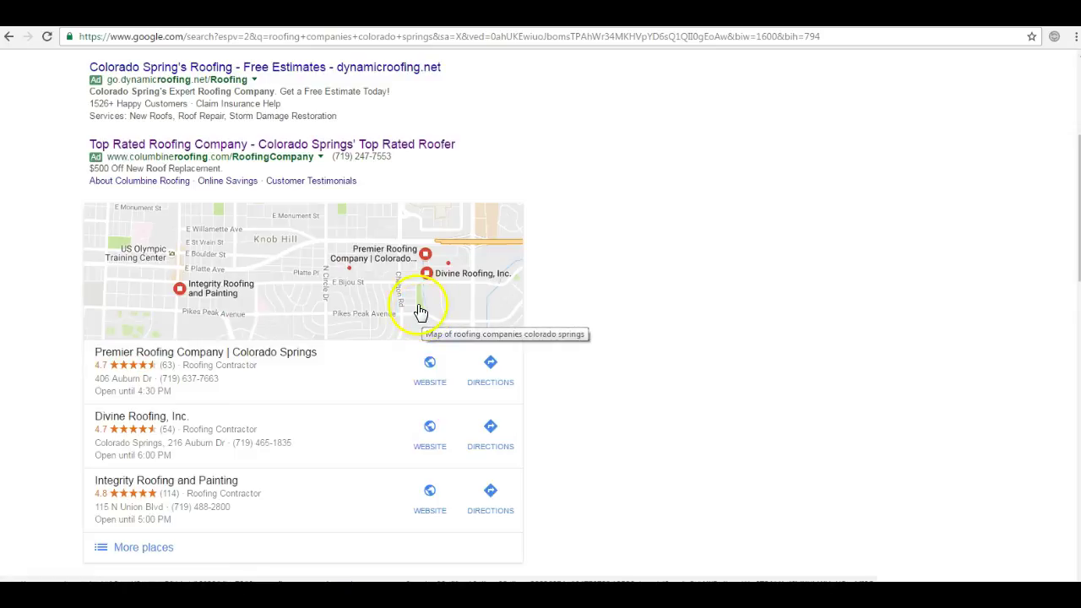
click(443, 328)
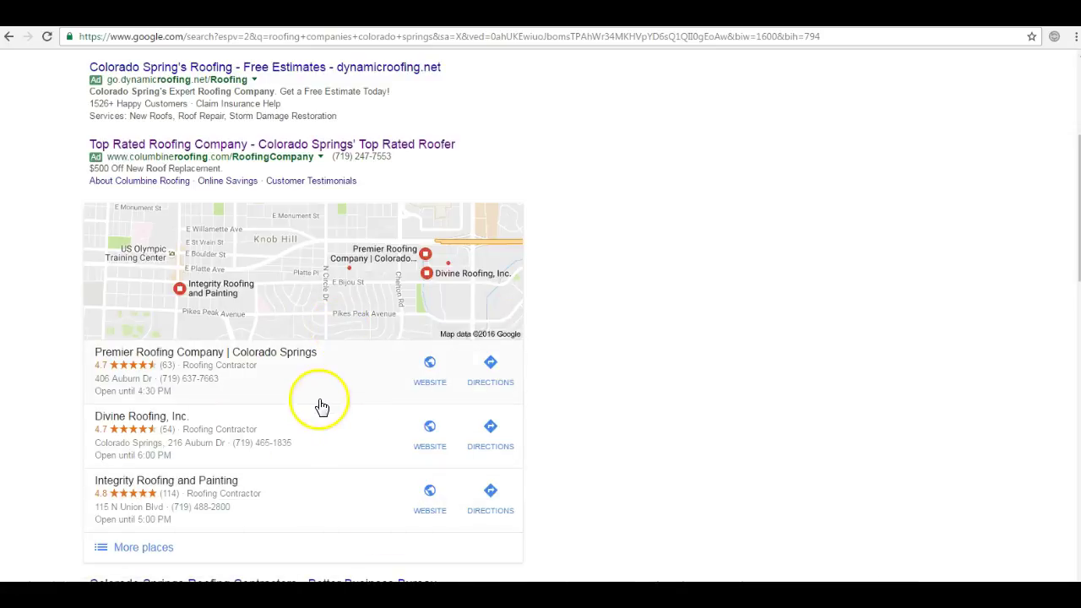
scroll(319, 180, up, 2)
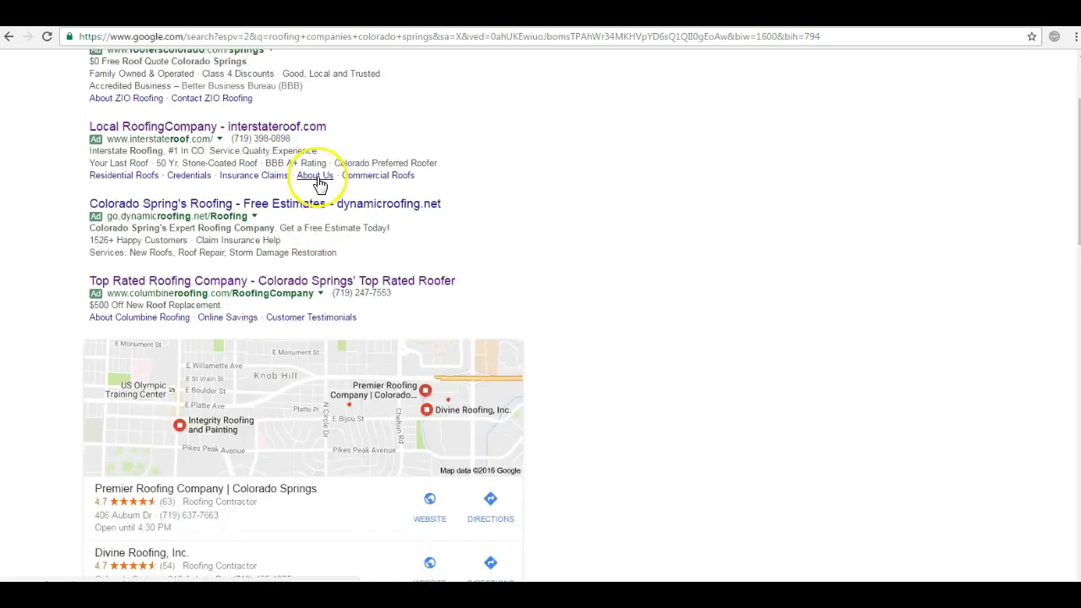
scroll(319, 180, up, 1)
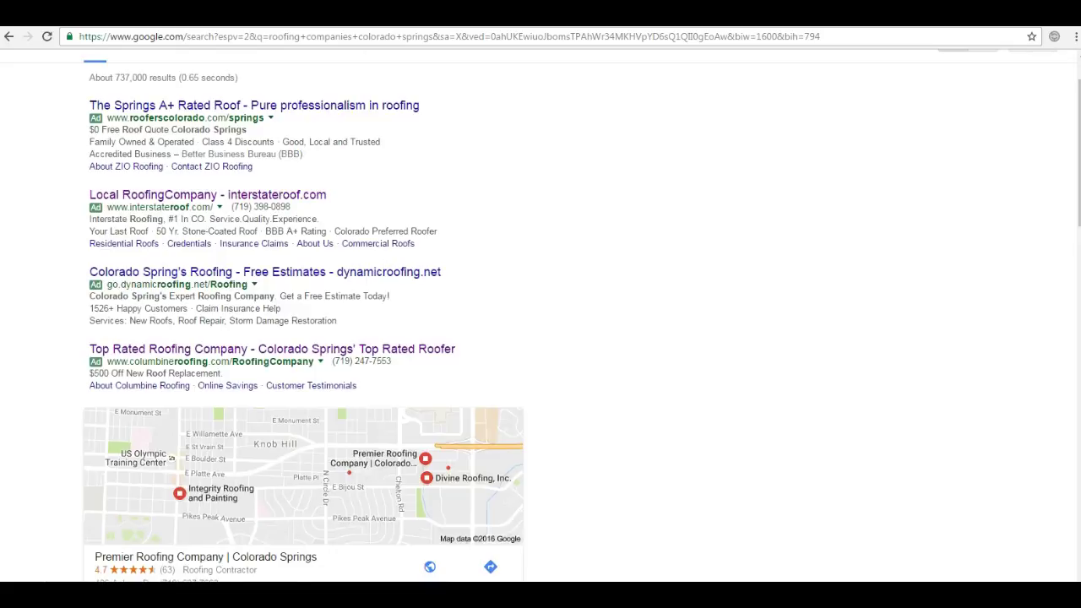
key(ctrl+Tab)
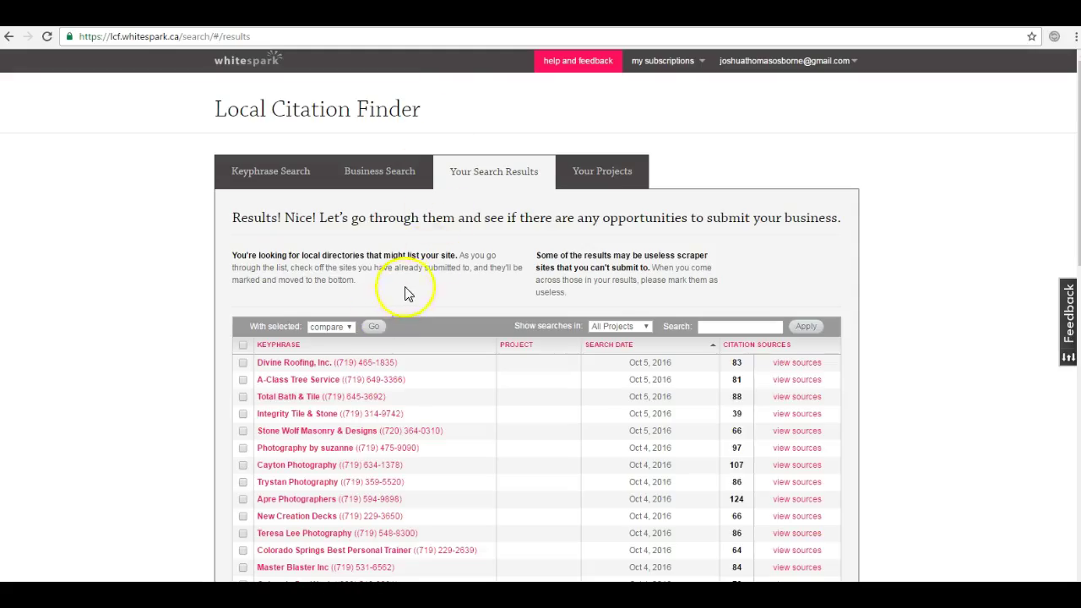
key(ctrl+Tab)
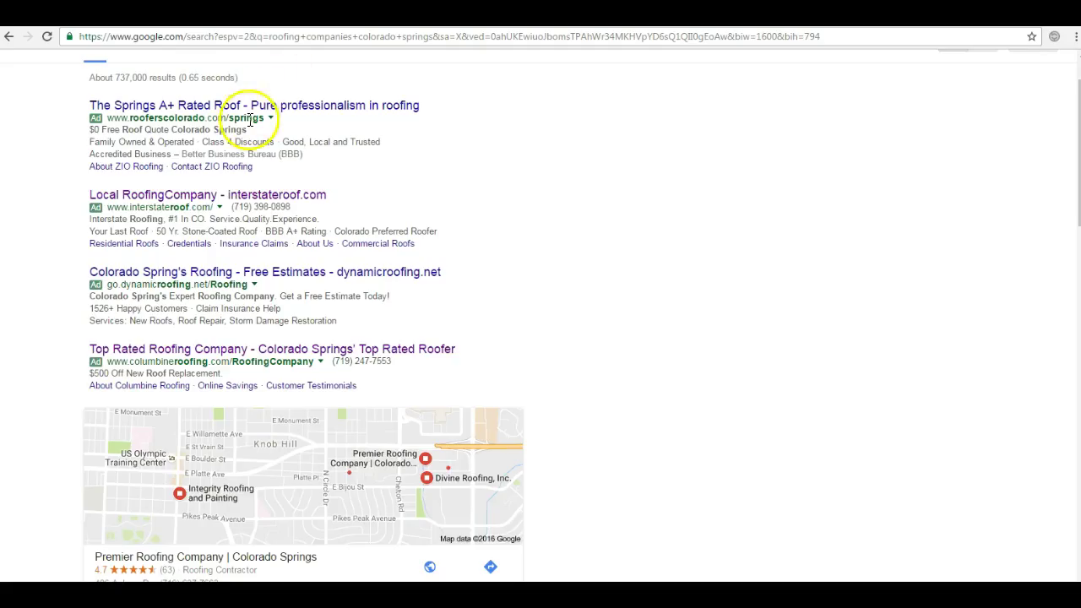
scroll(250, 118, down, 3)
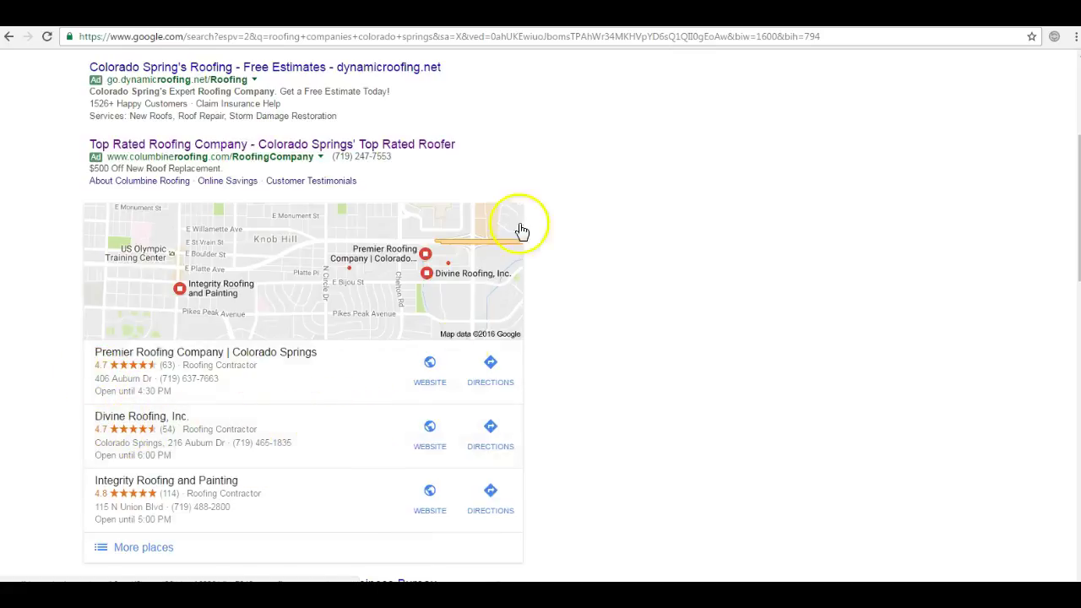
Step: Switch to Whitespark's Local Citation Finder and review the citation sources found for Divine Roofing, Inc
key(ctrl+Tab)
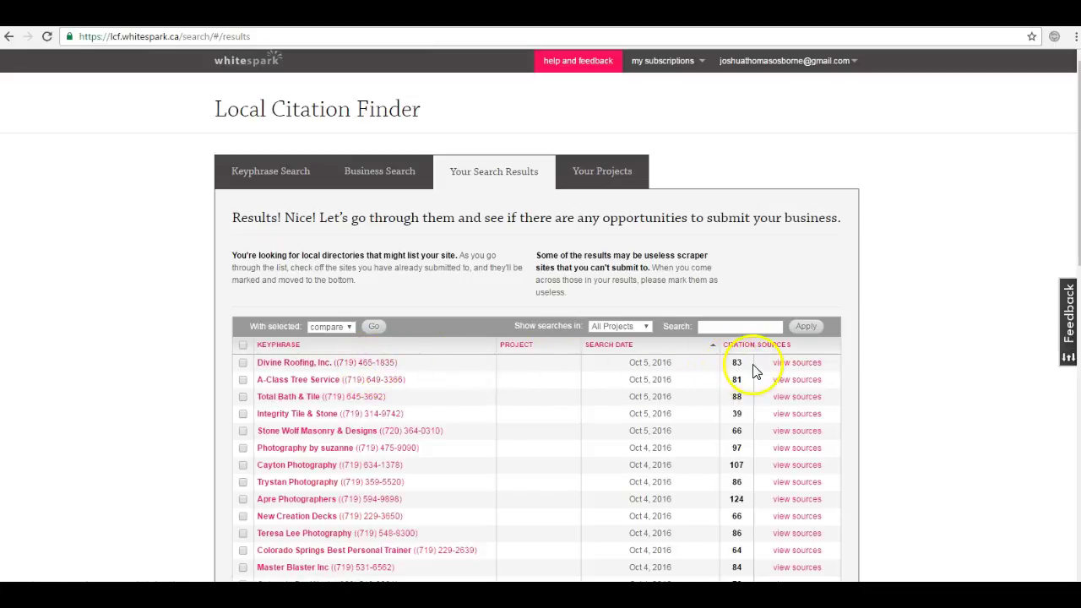
click(351, 370)
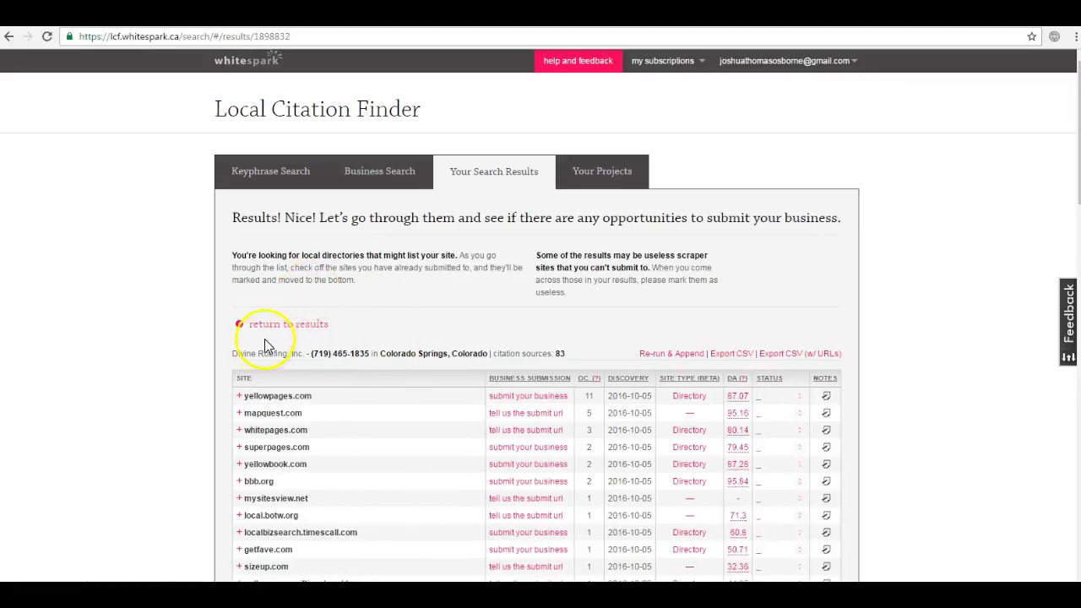
scroll(262, 346, down, 3)
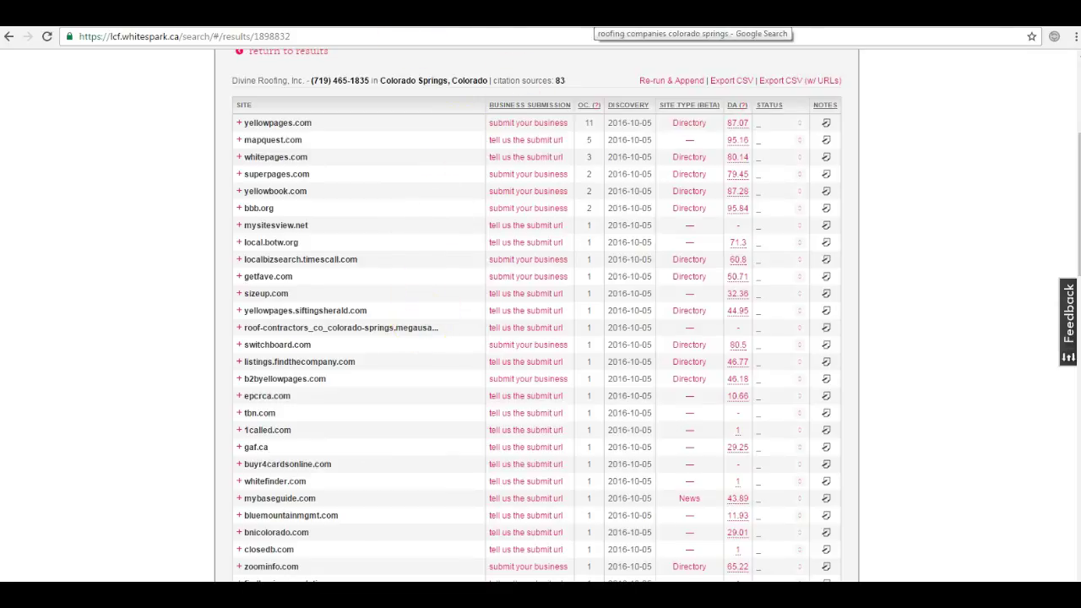
Step: Return to the Google results for "roofing companies colorado springs" and check the related search suggestions for that query
click(667, 14)
scroll(651, 340, up, 3)
scroll(651, 340, up, 3)
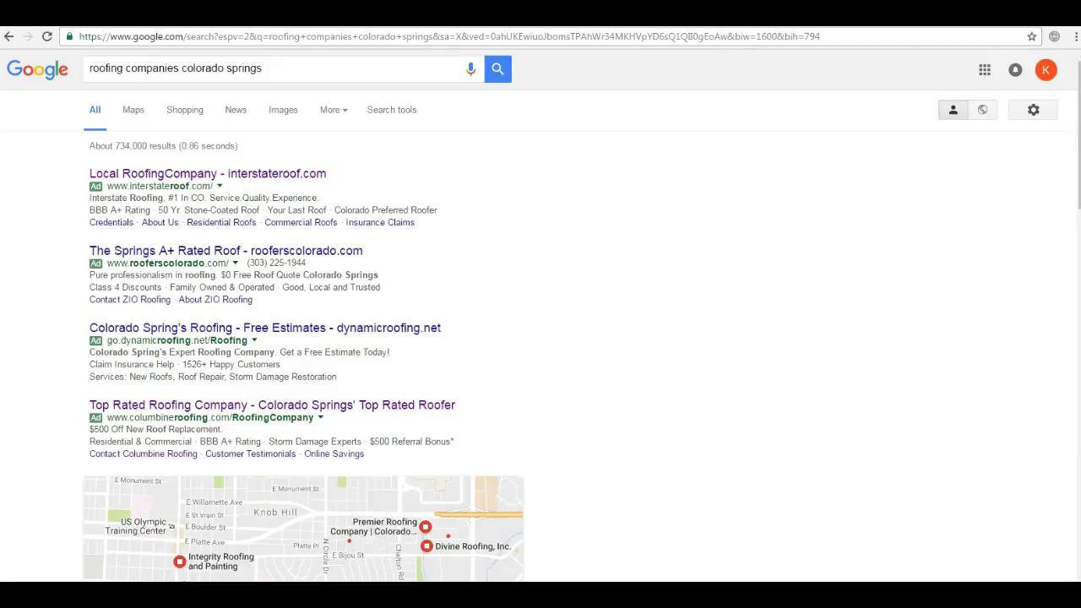
click(275, 70)
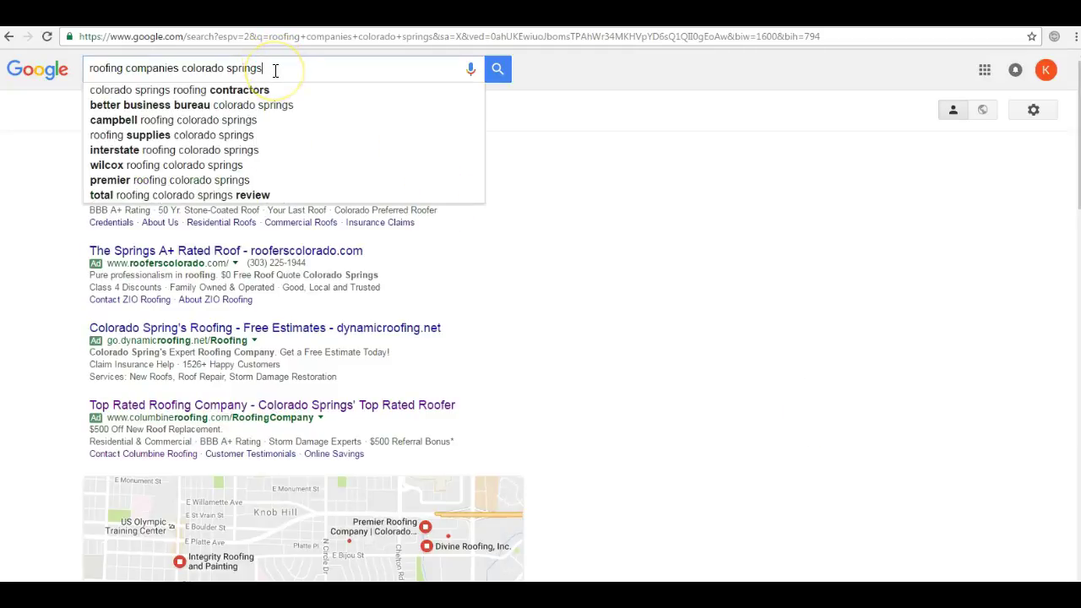
click(648, 168)
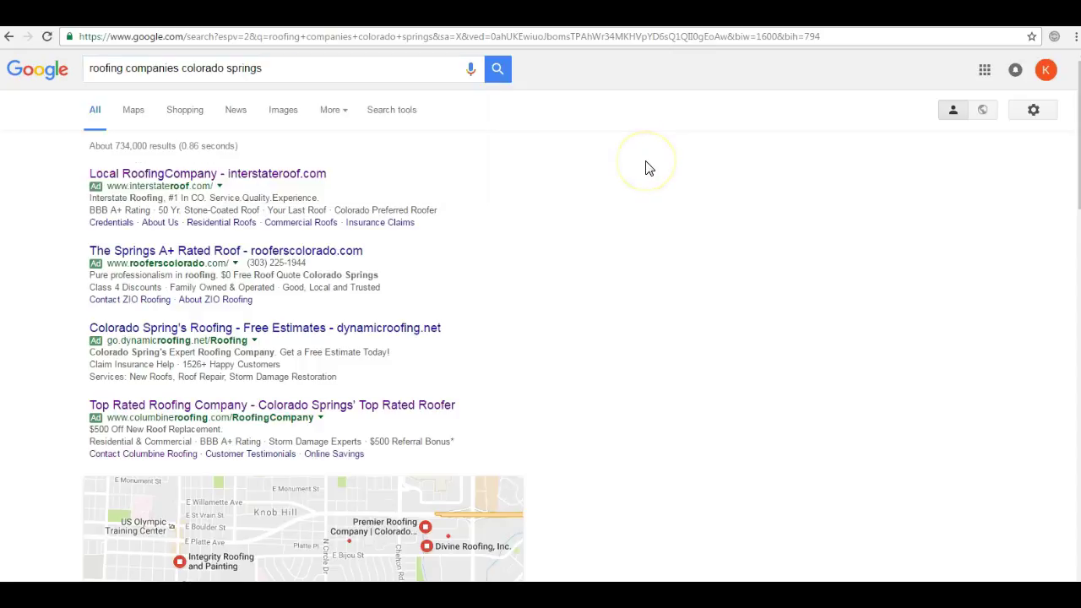
Step: Examine the organic listings for Colorado Springs roofing companies and compare them with the ads and map listings
scroll(560, 197, down, 7)
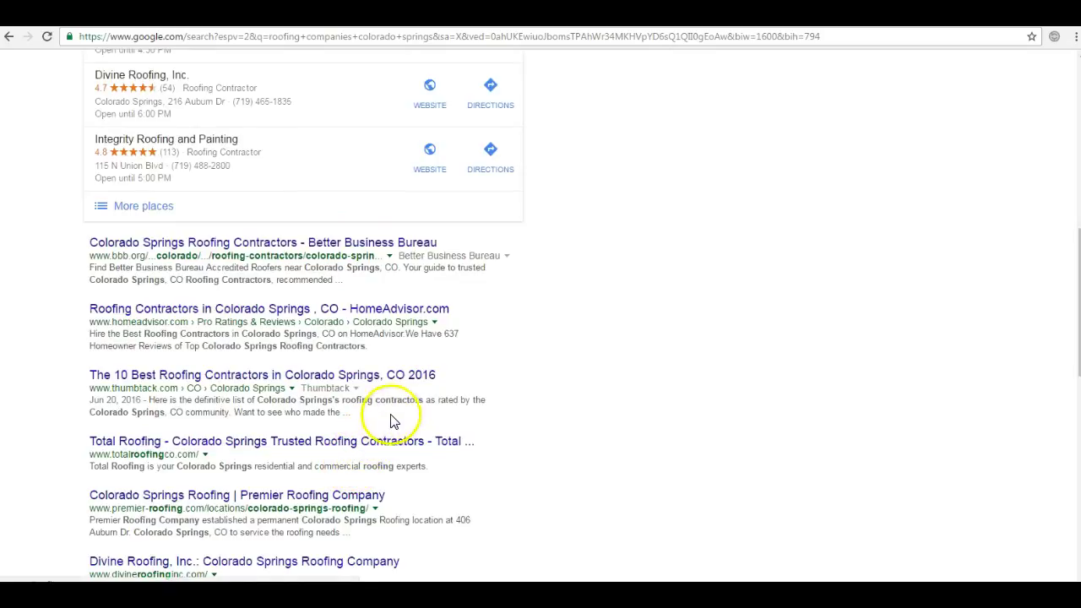
scroll(396, 420, down, 2)
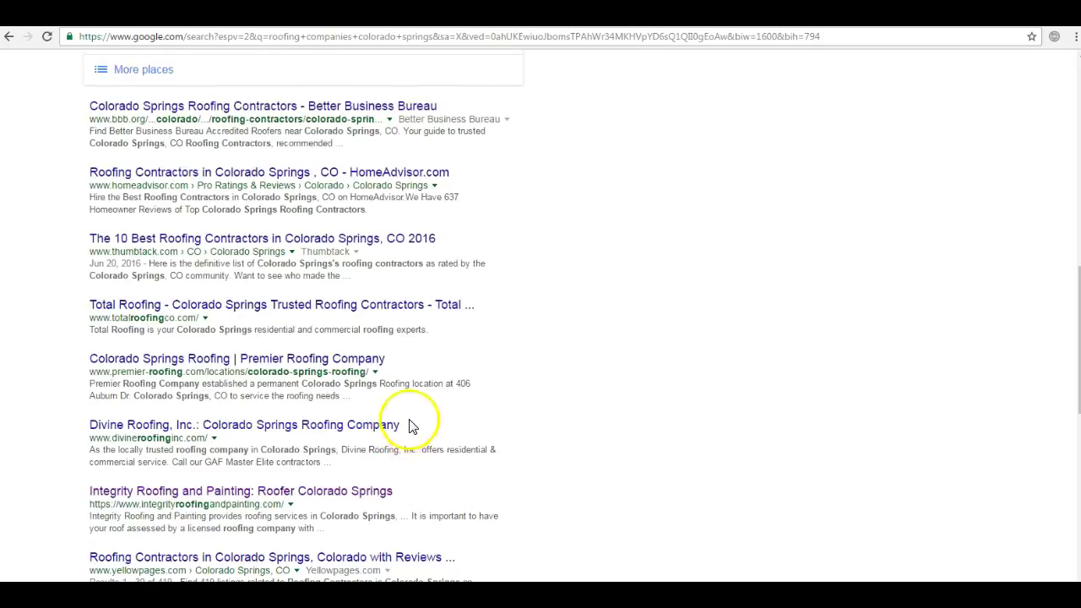
scroll(524, 395, up, 1)
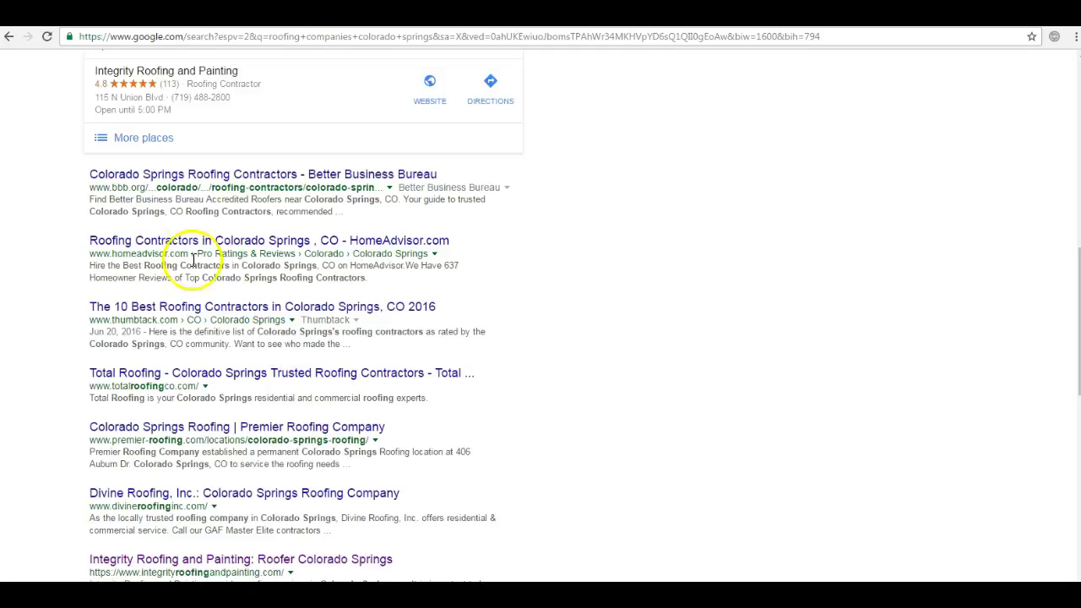
scroll(480, 314, up, 3)
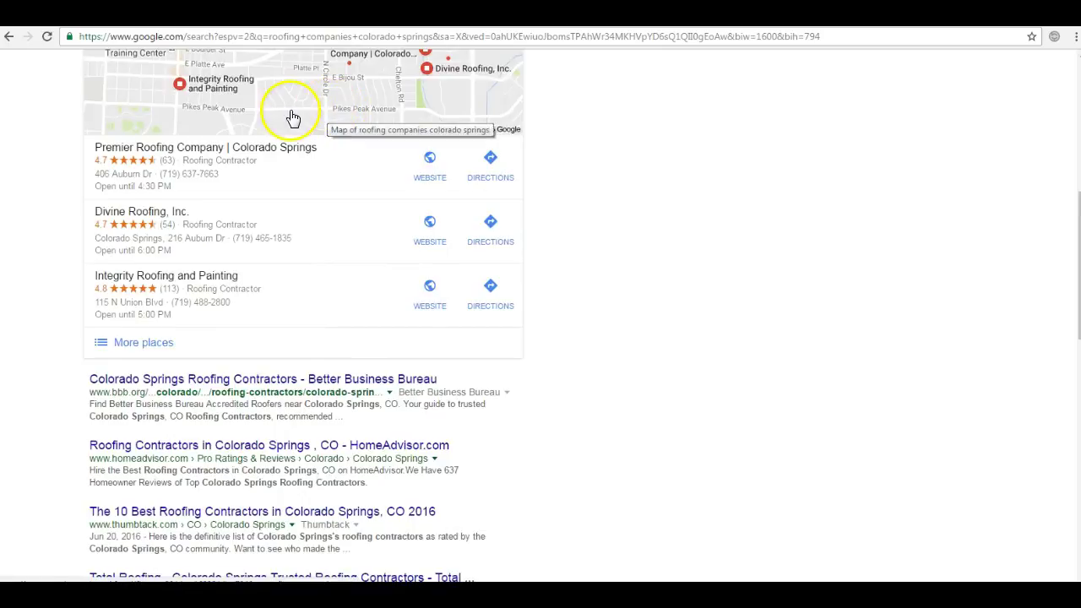
scroll(265, 241, up, 4)
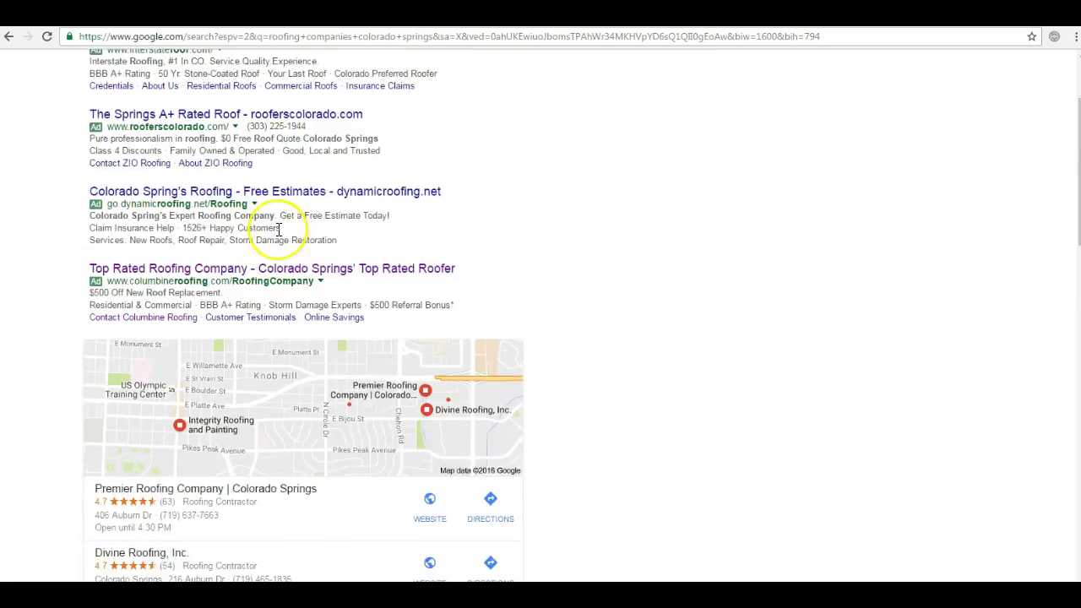
scroll(279, 230, up, 2)
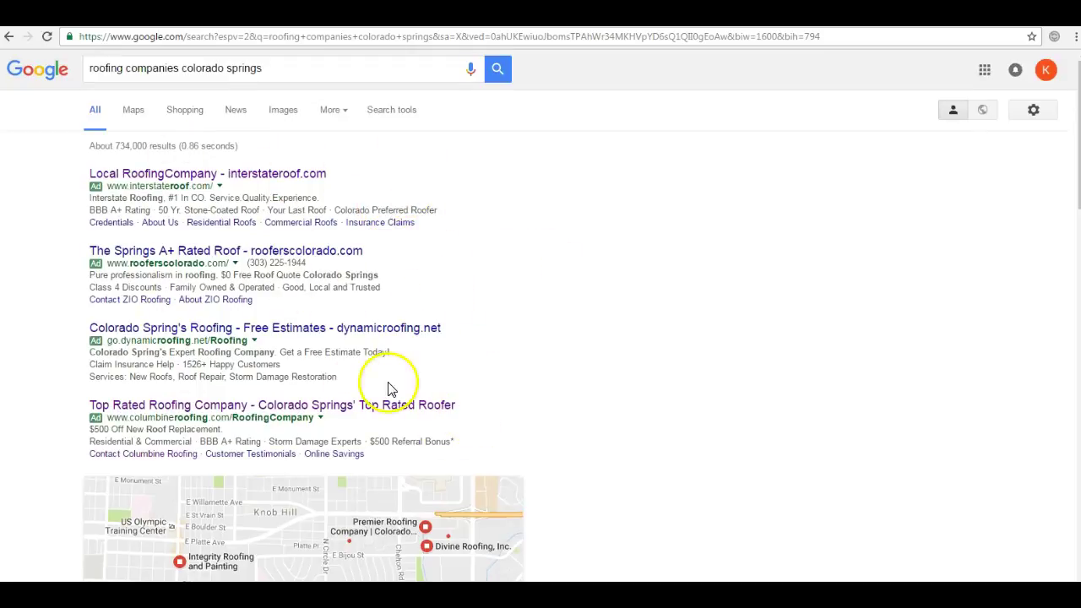
scroll(555, 316, down, 1)
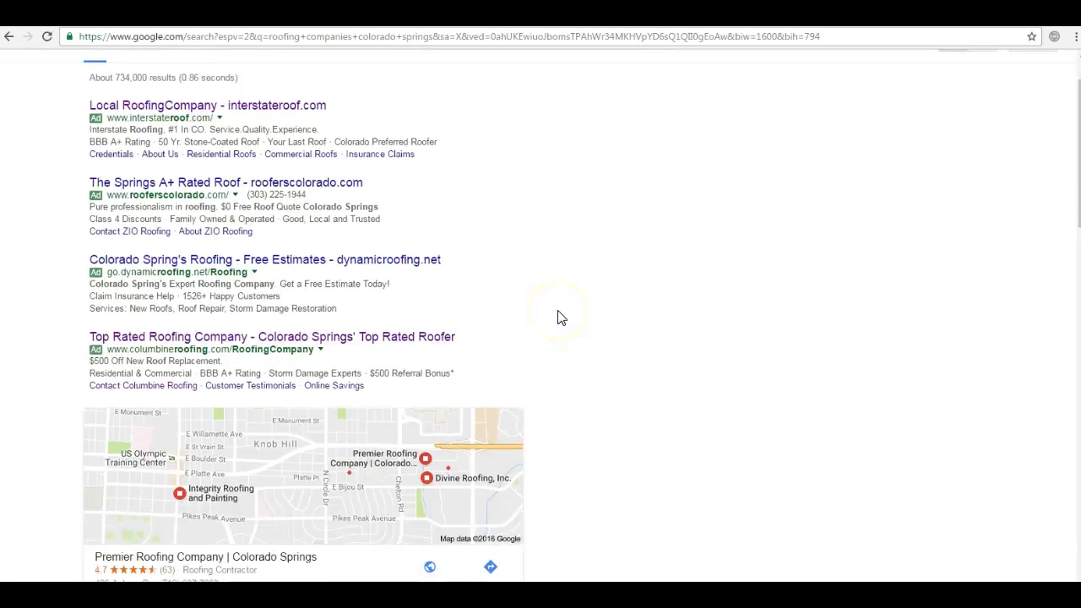
scroll(414, 315, down, 7)
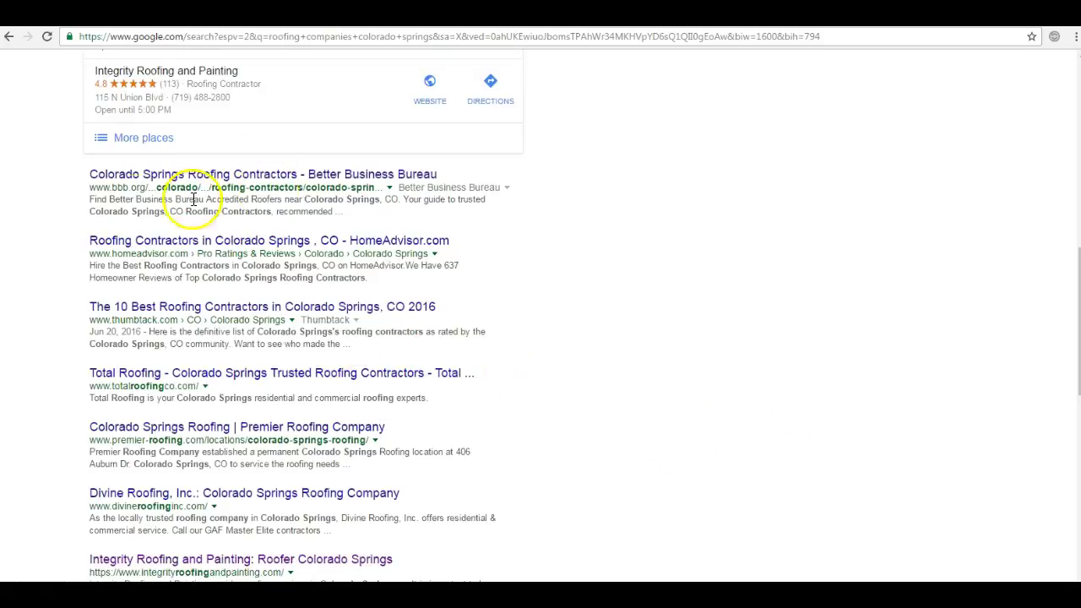
Step: Highlight the Better Business Bureau, HomeAdvisor and Thumbtack listings among the organic results
drag(67, 174, 507, 358)
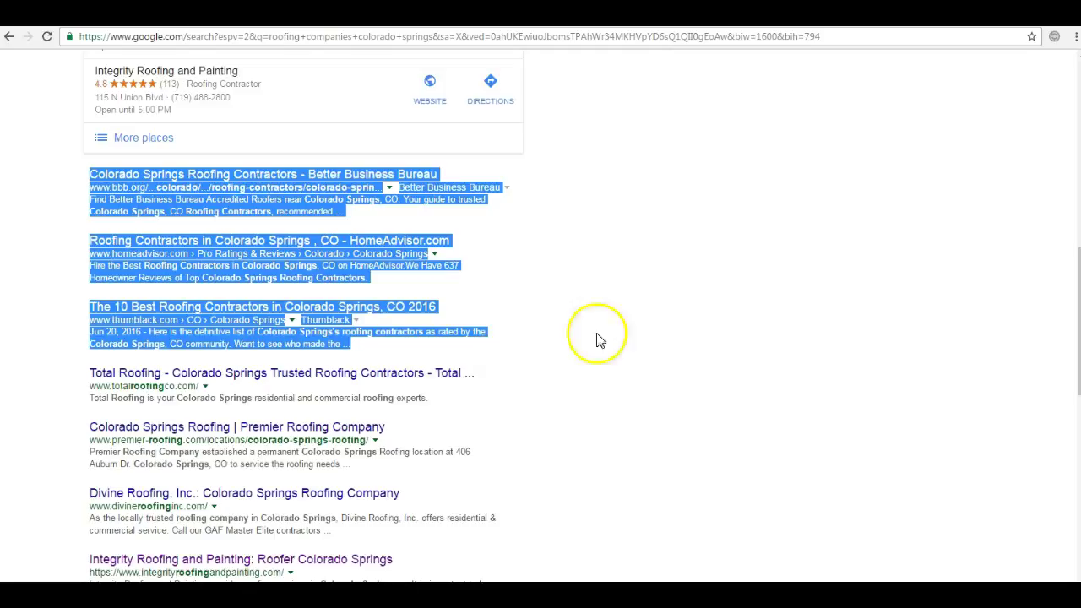
click(686, 367)
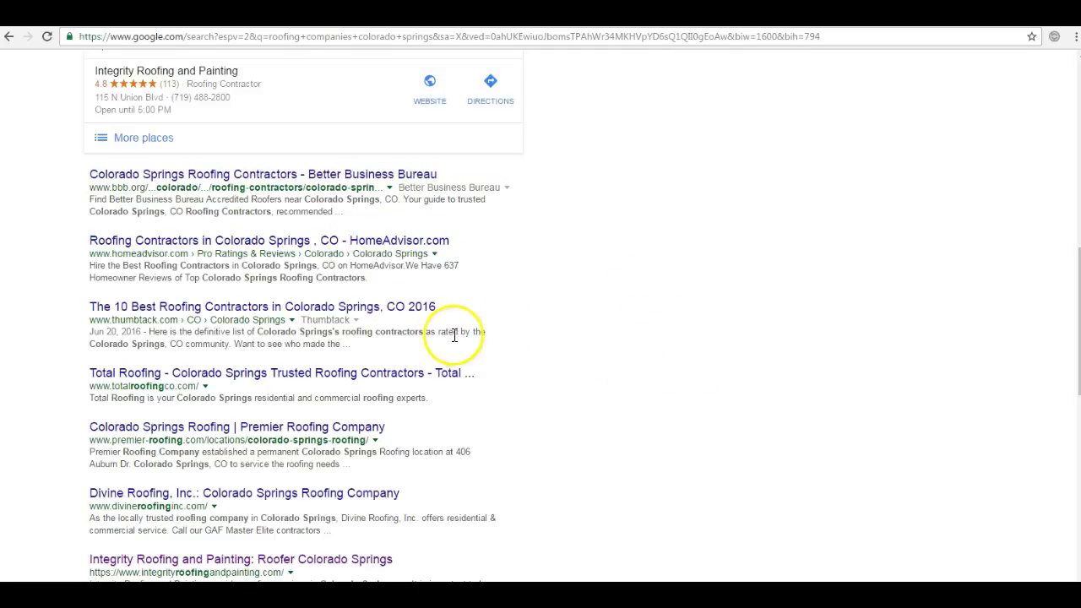
drag(496, 349, 77, 166)
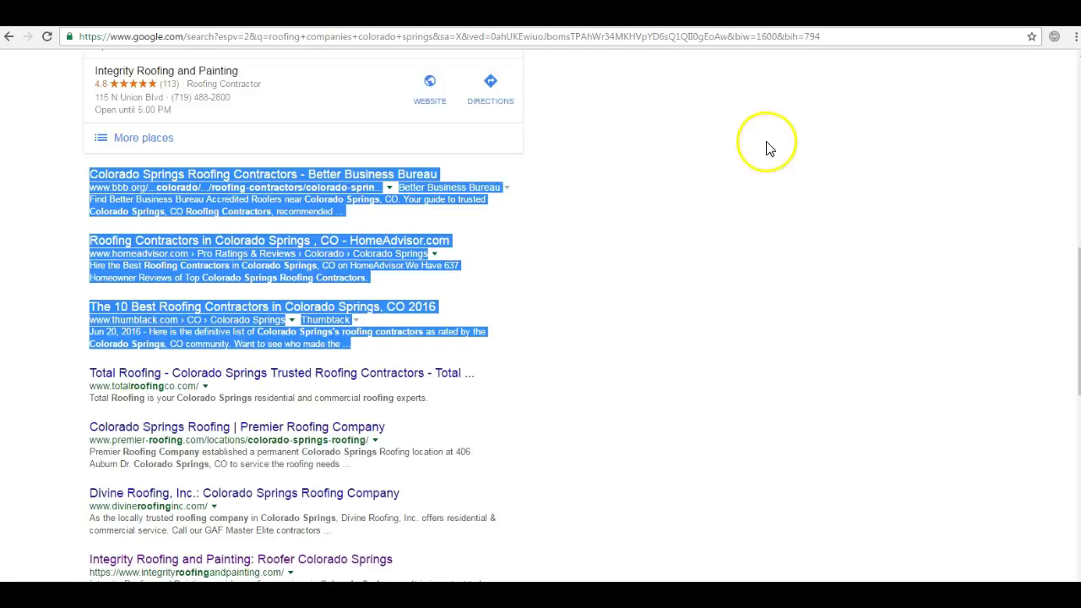
Step: Switch to SEMrush, look up totalroofingco.com and review the site's list of backlinks
key(alt+Tab)
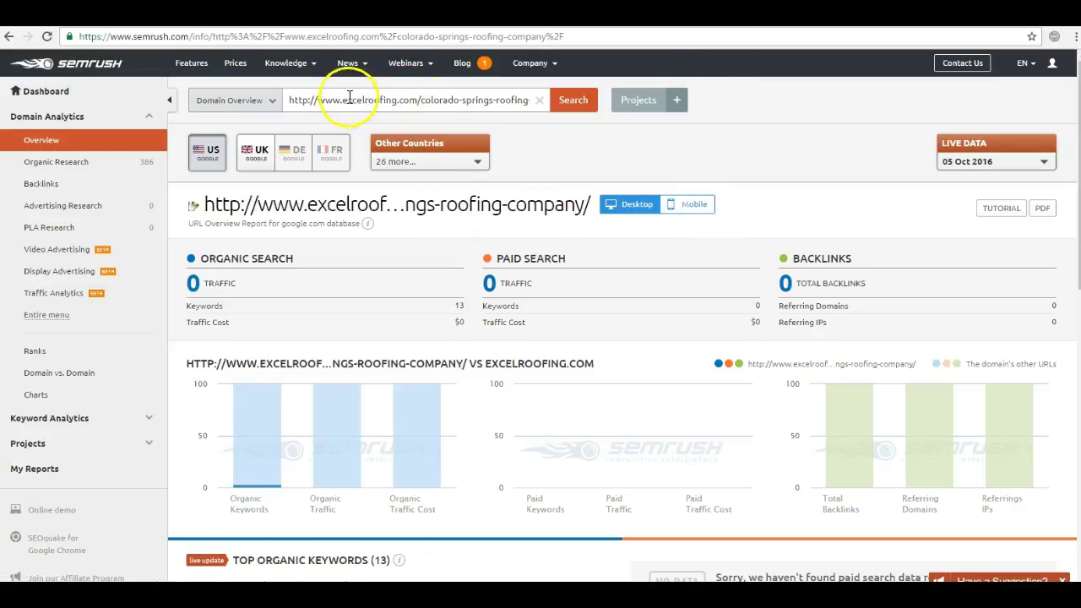
click(504, 99)
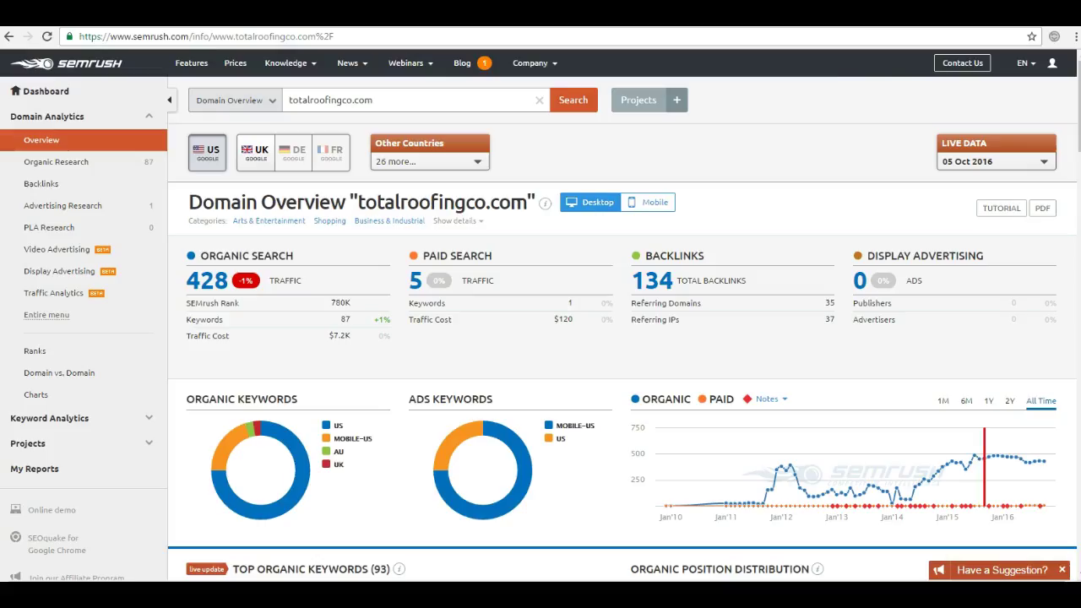
mouse_move(658, 280)
click(666, 280)
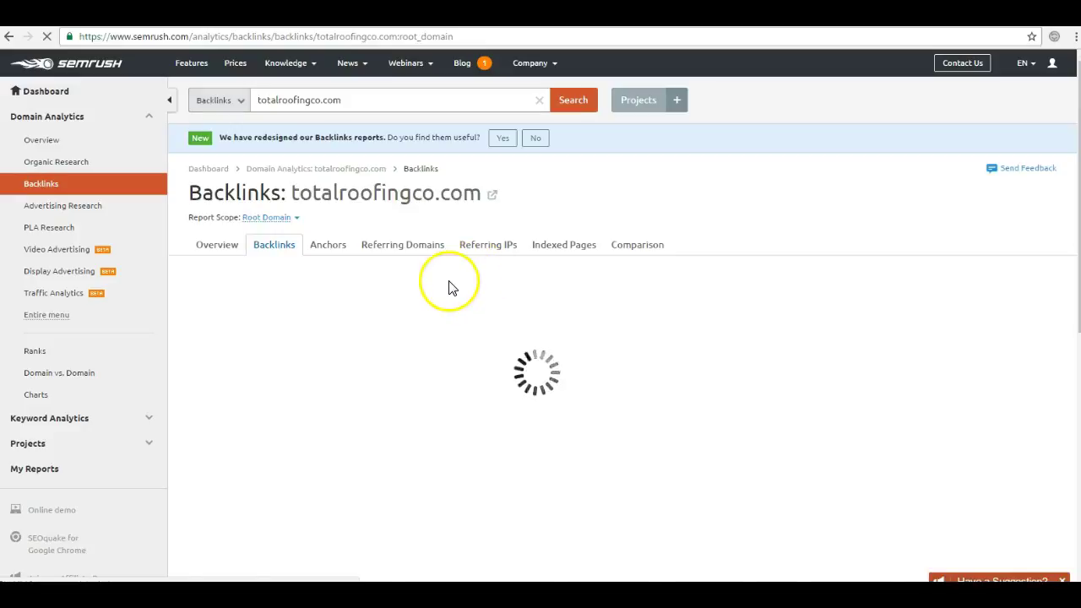
scroll(451, 287, down, 4)
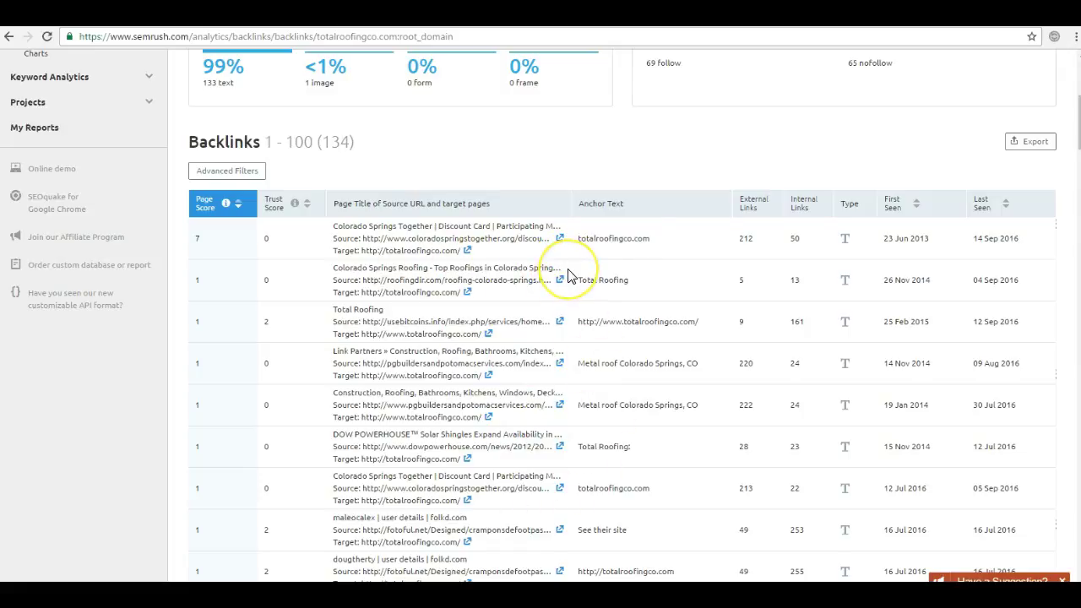
scroll(569, 275, down, 3)
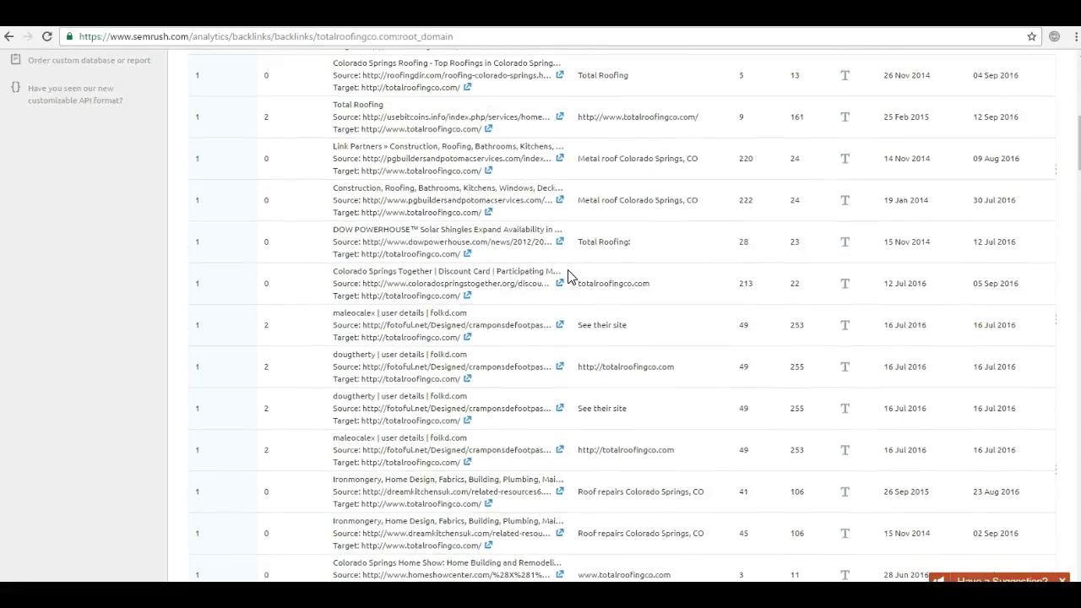